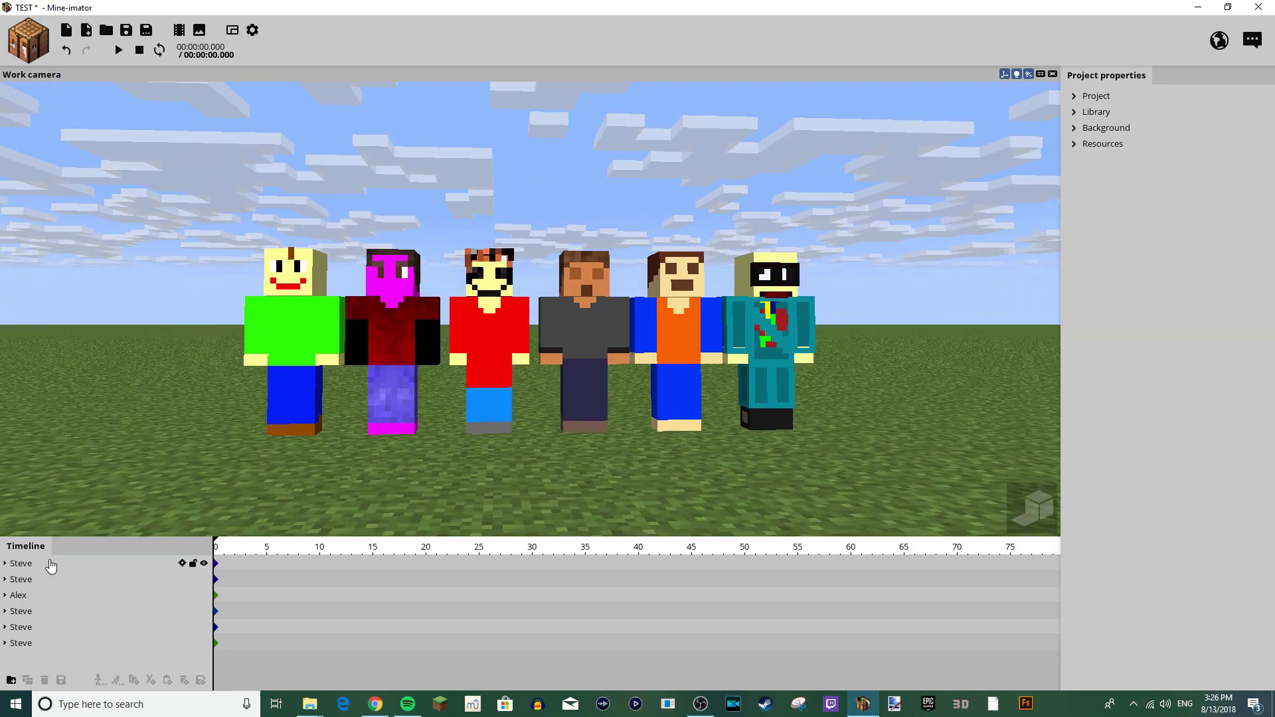
# Step: Select then deselect the first Steve, and move the work camera sideways along the lineup
pyautogui.click(49, 564)
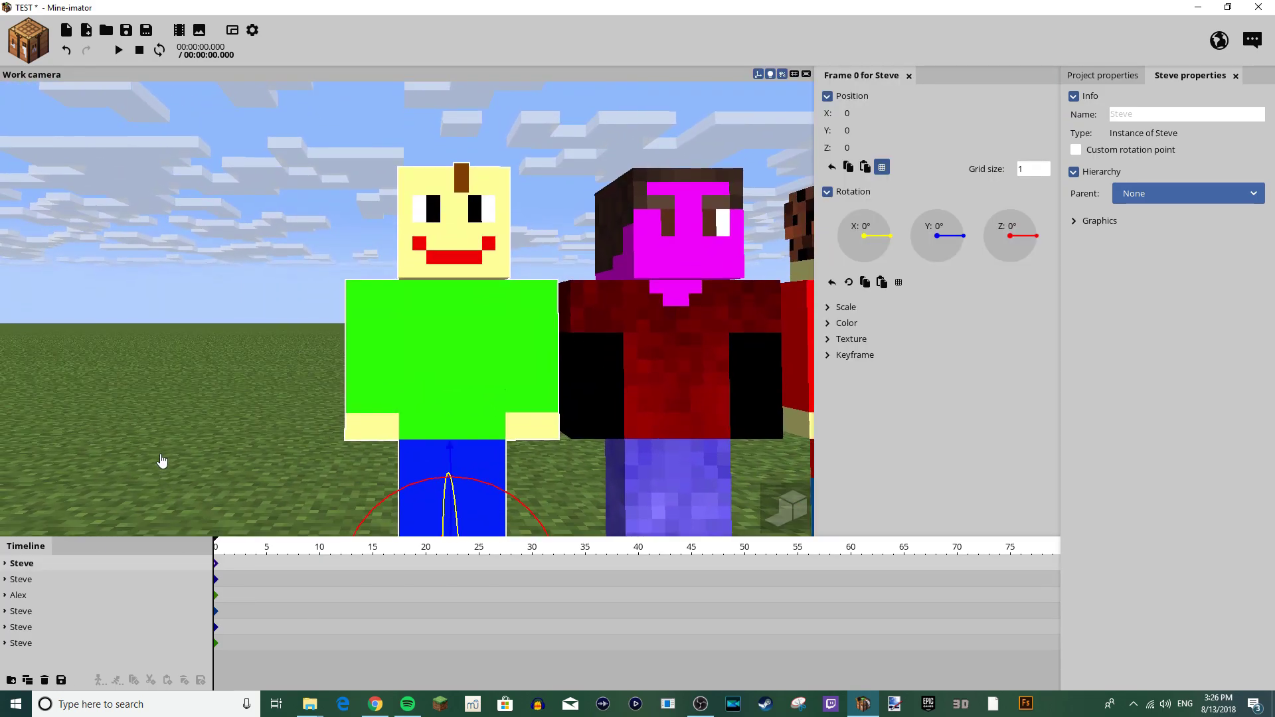
pyautogui.click(242, 447)
pyautogui.press('d')
pyautogui.press('a')
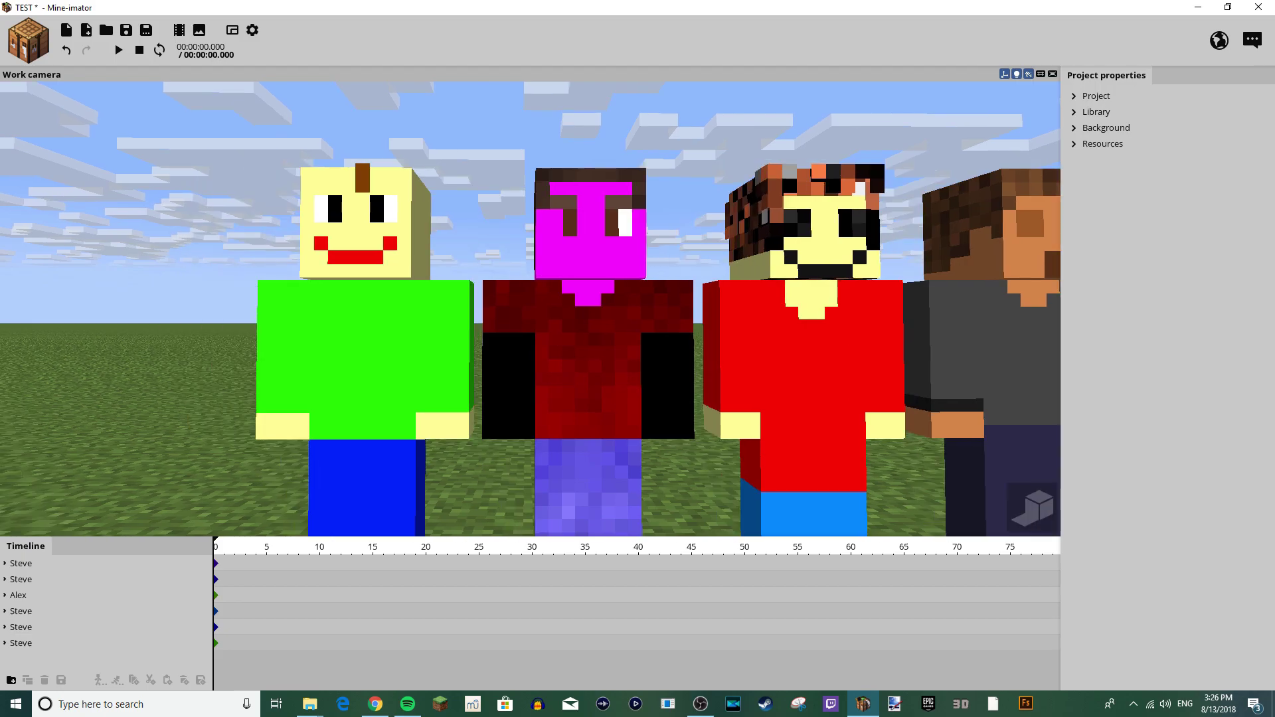